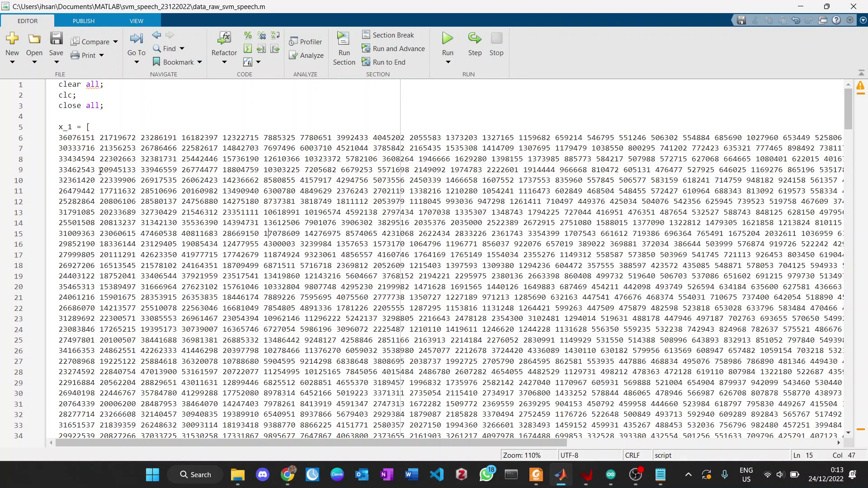
- Highlight the usages of x_1 and browse the raw speech data in data_raw_svm_speech.m
{"action": "scroll", "coordinate": [100, 171], "scroll_direction": "down", "scroll_amount": 1}
{"action": "double_click", "coordinate": [64, 127]}
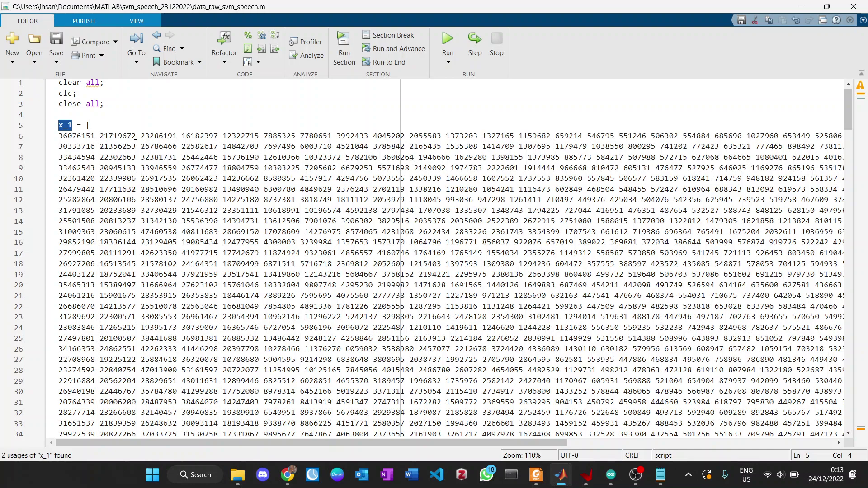
{"action": "left_click", "coordinate": [83, 137]}
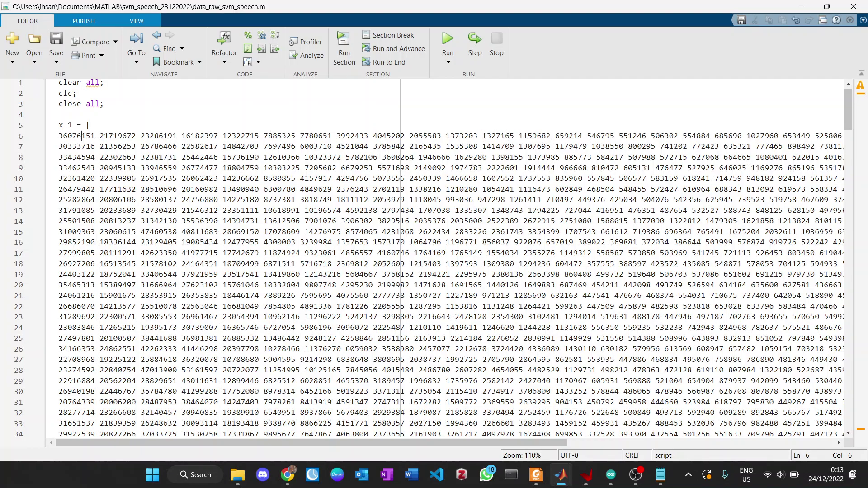
{"action": "scroll", "coordinate": [532, 140], "scroll_direction": "right", "scroll_amount": 10}
{"action": "scroll", "coordinate": [394, 161], "scroll_direction": "left", "scroll_amount": 8}
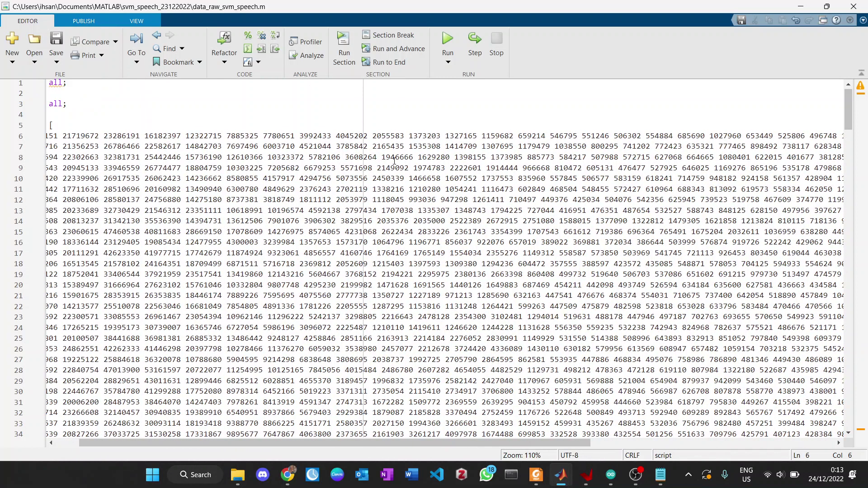
{"action": "scroll", "coordinate": [394, 160], "scroll_direction": "left", "scroll_amount": 3}
{"action": "scroll", "coordinate": [307, 221], "scroll_direction": "down", "scroll_amount": 8}
{"action": "scroll", "coordinate": [308, 222], "scroll_direction": "up", "scroll_amount": 8}
{"action": "scroll", "coordinate": [307, 222], "scroll_direction": "down", "scroll_amount": 15}
{"action": "scroll", "coordinate": [308, 222], "scroll_direction": "down", "scroll_amount": 4}
{"action": "scroll", "coordinate": [308, 222], "scroll_direction": "up", "scroll_amount": 12}
{"action": "scroll", "coordinate": [307, 222], "scroll_direction": "down", "scroll_amount": 13}
{"action": "scroll", "coordinate": [315, 181], "scroll_direction": "right", "scroll_amount": 3}
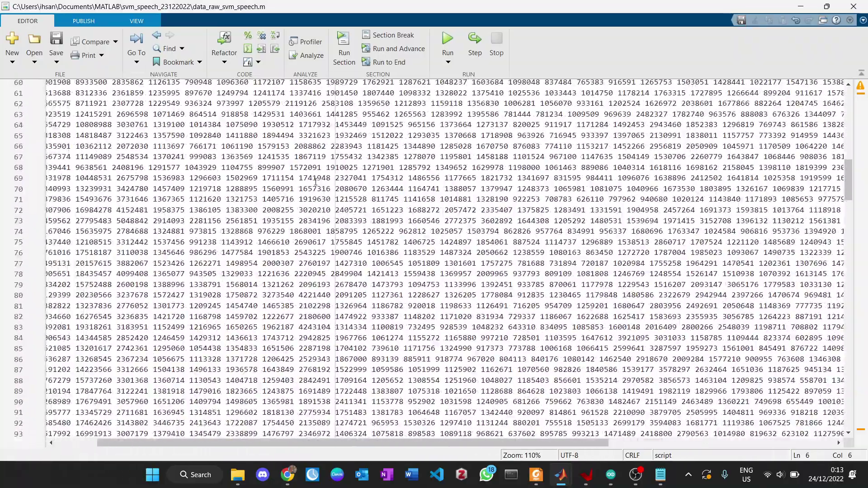
{"action": "scroll", "coordinate": [315, 181], "scroll_direction": "left", "scroll_amount": 3}
{"action": "scroll", "coordinate": [315, 181], "scroll_direction": "down", "scroll_amount": 20}
{"action": "scroll", "coordinate": [315, 180], "scroll_direction": "down", "scroll_amount": 20}
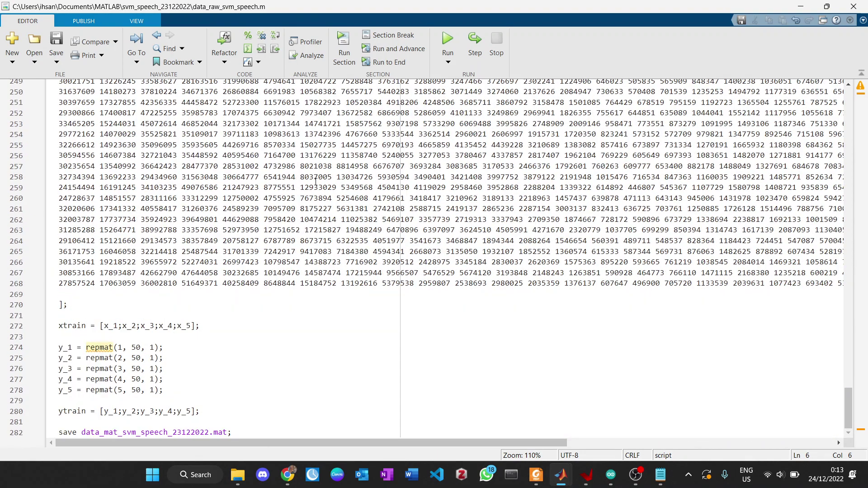
- Check where xtrain (line 272) and y_1 are used in the script
{"action": "double_click", "coordinate": [83, 328]}
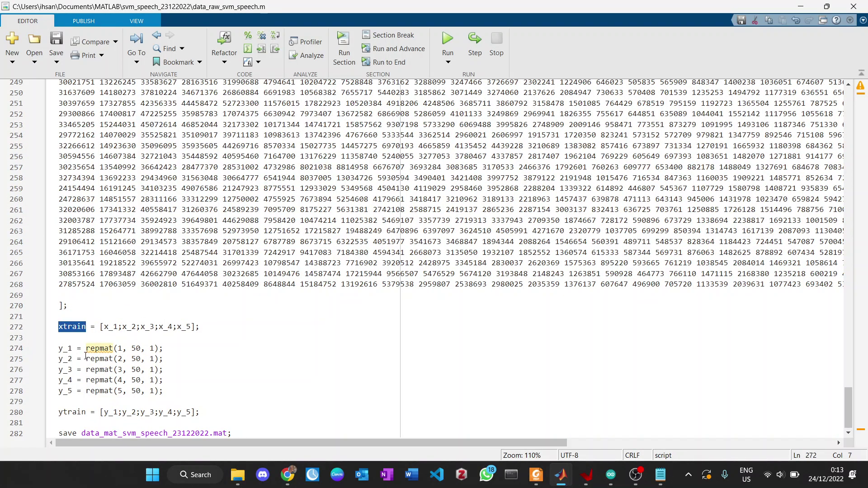
{"action": "left_click", "coordinate": [86, 342]}
{"action": "double_click", "coordinate": [61, 349]}
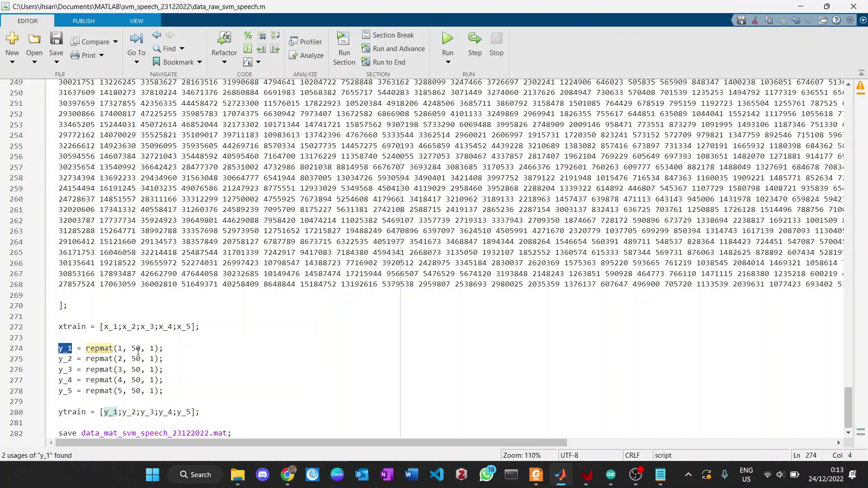
{"action": "left_click", "coordinate": [118, 348]}
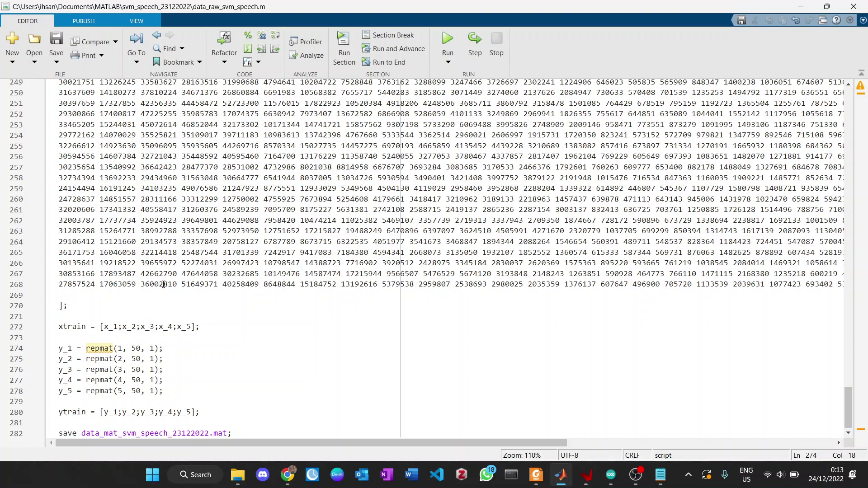
{"action": "scroll", "coordinate": [164, 284], "scroll_direction": "up", "scroll_amount": 1}
{"action": "scroll", "coordinate": [164, 284], "scroll_direction": "down", "scroll_amount": 1}
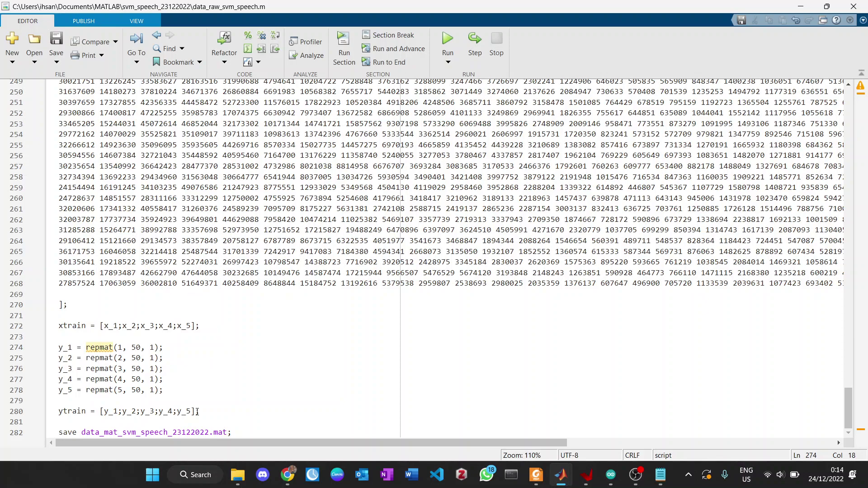
- Run data_raw_svm_speech.m to build xtrain and ytrain
{"action": "left_click", "coordinate": [64, 412]}
{"action": "left_click", "coordinate": [215, 368]}
{"action": "scroll", "coordinate": [292, 327], "scroll_direction": "up", "scroll_amount": 20}
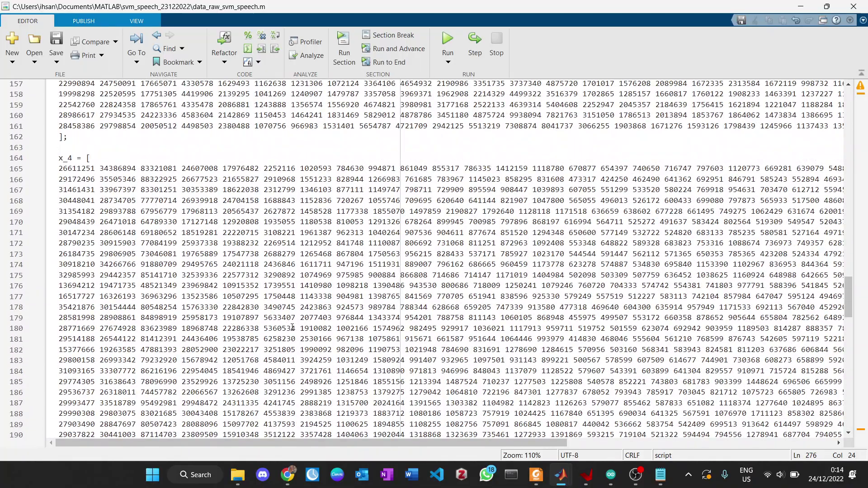
{"action": "left_click", "coordinate": [446, 44]}
- Bring the main MATLAB window forward, maximize it, and expand the full APPS gallery
{"action": "mouse_move", "coordinate": [564, 477]}
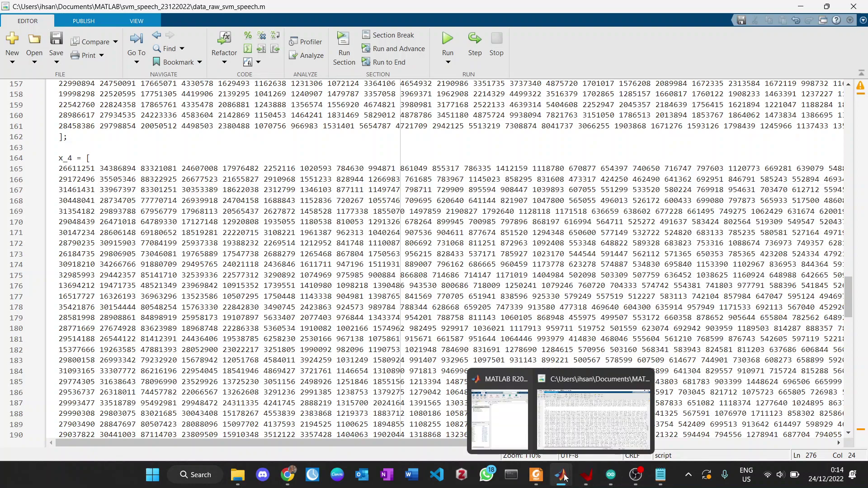
{"action": "left_click", "coordinate": [500, 427]}
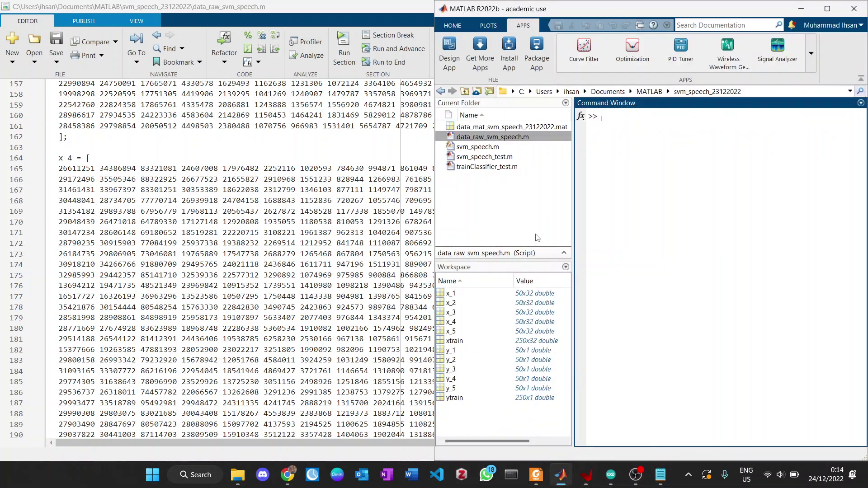
{"action": "left_click", "coordinate": [826, 9]}
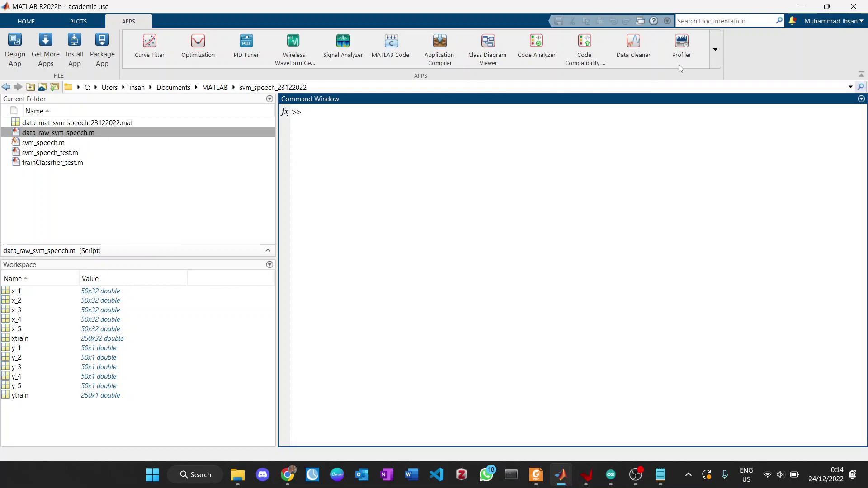
{"action": "left_click", "coordinate": [715, 61]}
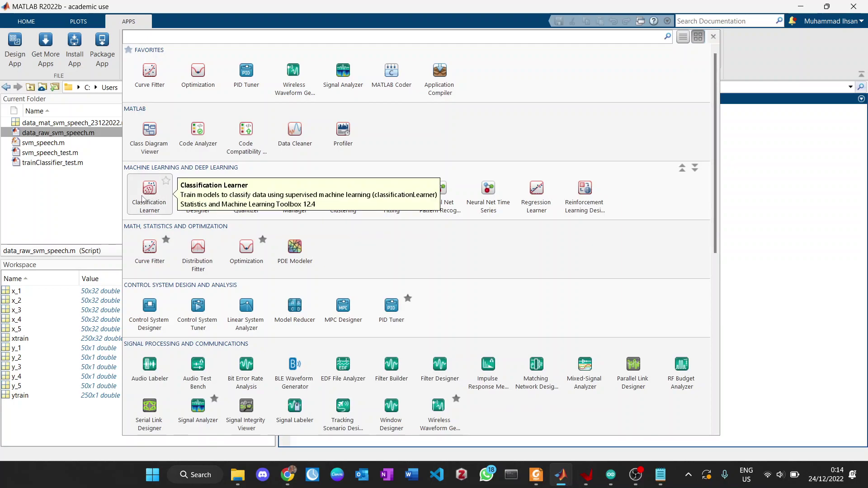
- Launch Classification Learner and start a New Session From Workspace
{"action": "left_click", "coordinate": [143, 199]}
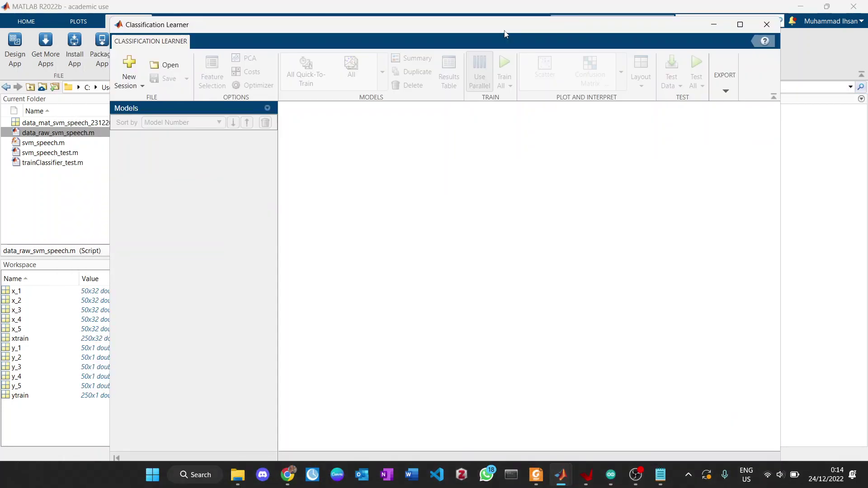
{"action": "left_click", "coordinate": [136, 87]}
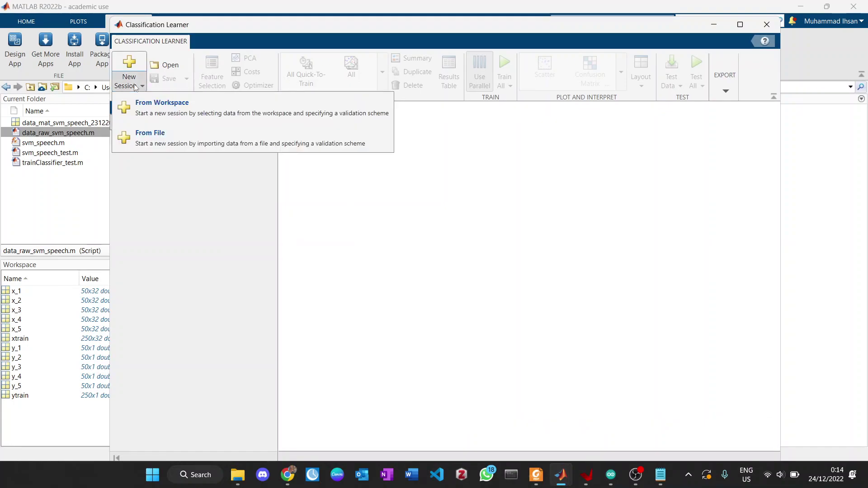
{"action": "left_click", "coordinate": [153, 116]}
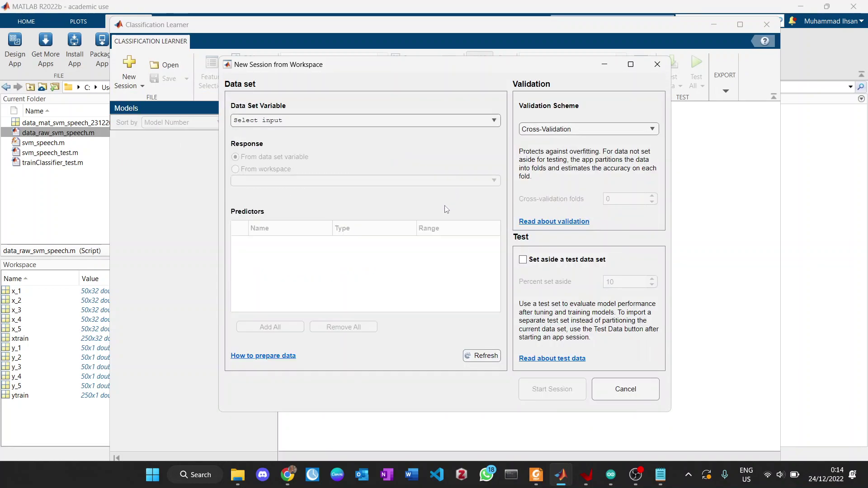
- Choose xtrain as the data set with ytrain response and 5-fold cross-validation, then start the session
{"action": "left_click", "coordinate": [341, 121]}
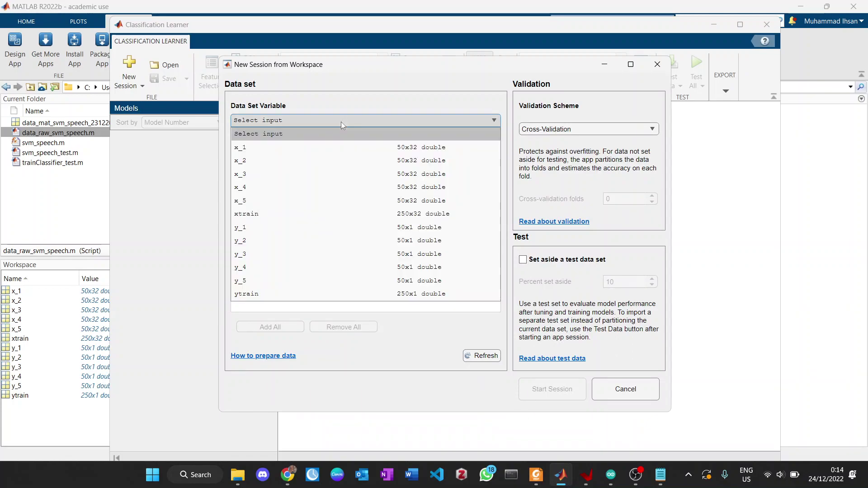
{"action": "left_click", "coordinate": [287, 214]}
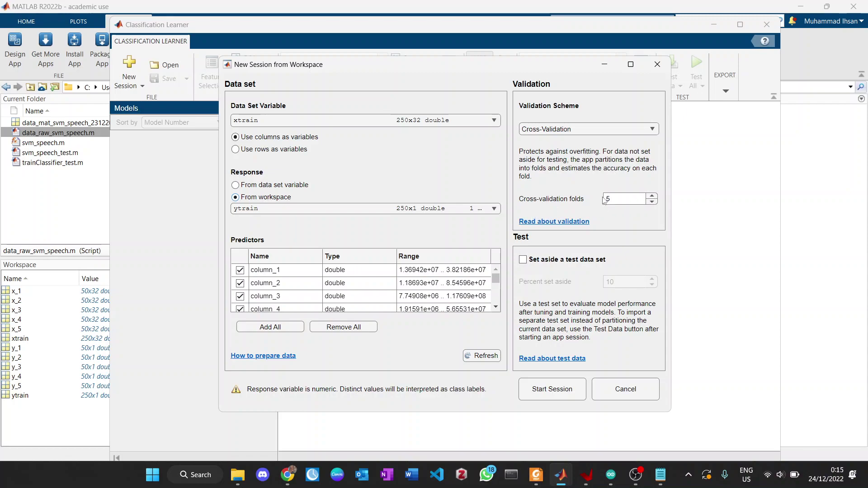
{"action": "left_click", "coordinate": [538, 394]}
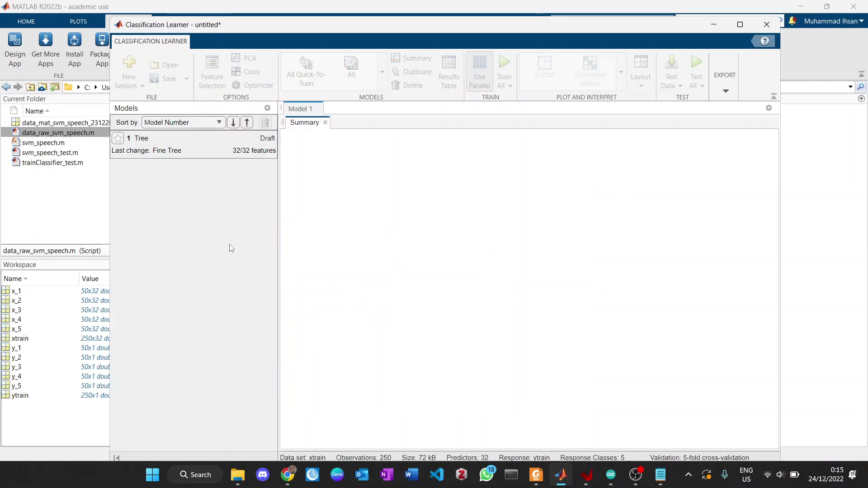
- Open xtrain in the Variables editor to inspect its values, then return to Classification Learner
{"action": "left_click", "coordinate": [20, 342]}
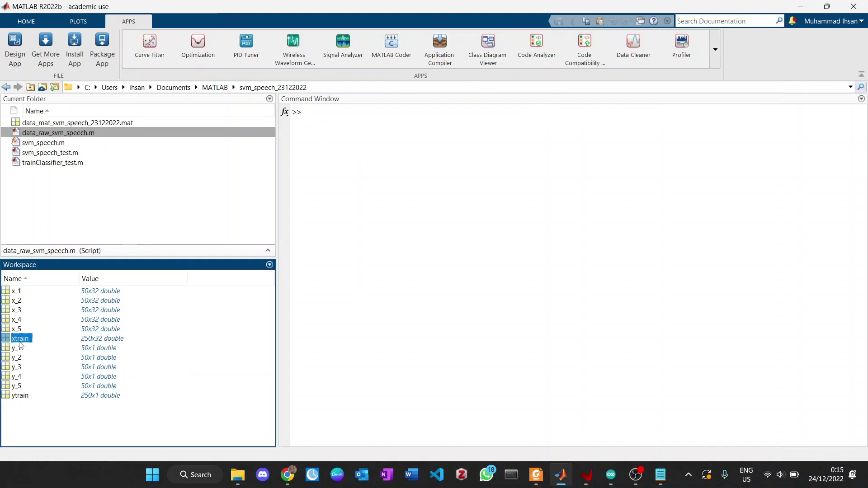
{"action": "double_click", "coordinate": [20, 340]}
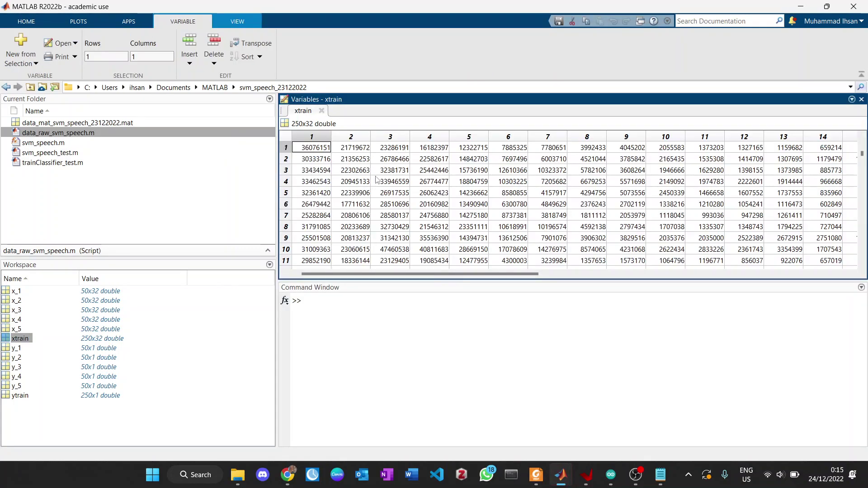
{"action": "left_click", "coordinate": [392, 180]}
{"action": "scroll", "coordinate": [392, 181], "scroll_direction": "down", "scroll_amount": 20}
{"action": "scroll", "coordinate": [393, 180], "scroll_direction": "up", "scroll_amount": 20}
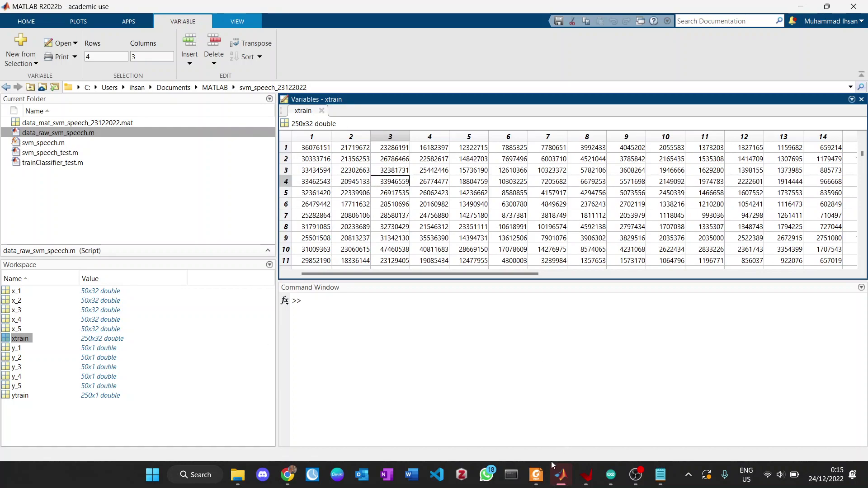
{"action": "left_click", "coordinate": [701, 411]}
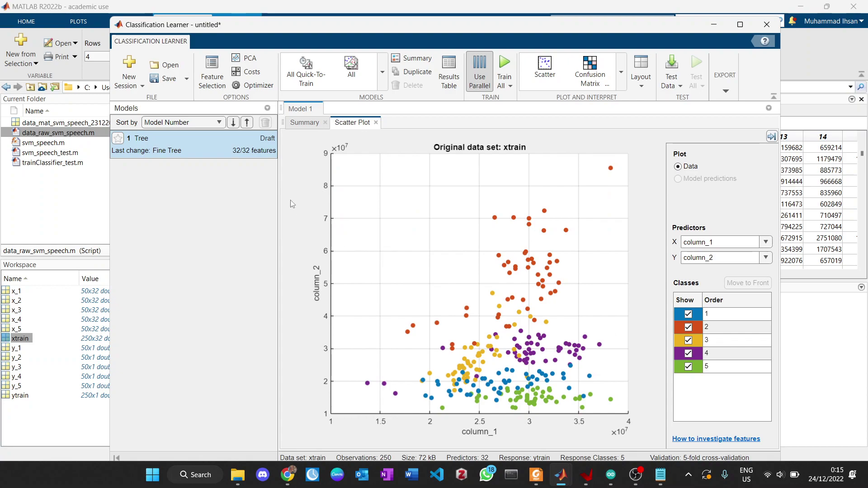
- Maximize Classification Learner and expand the Models gallery down to the Support Vector Machines
{"action": "left_click_drag", "start_coordinate": [265, 29], "coordinate": [242, 23]}
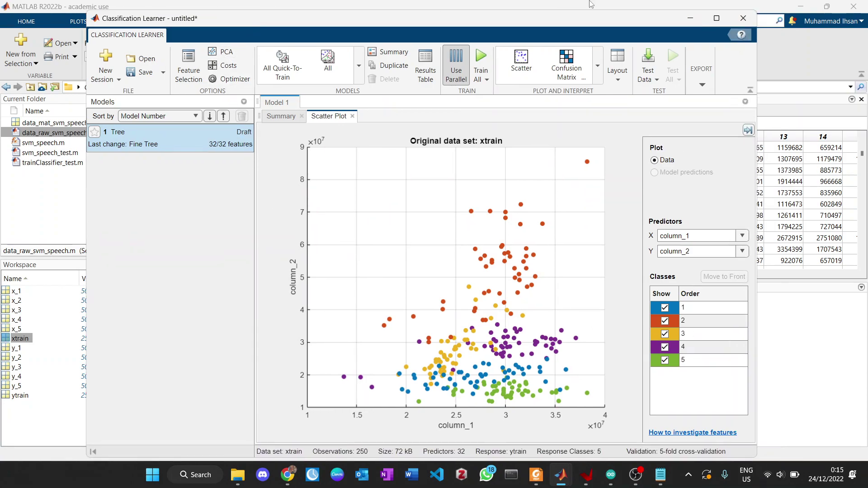
{"action": "left_click", "coordinate": [715, 19]}
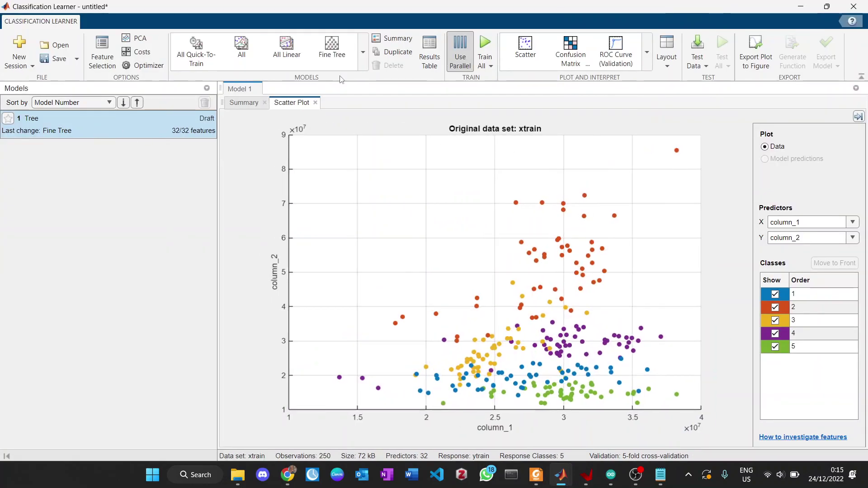
{"action": "left_click", "coordinate": [361, 53]}
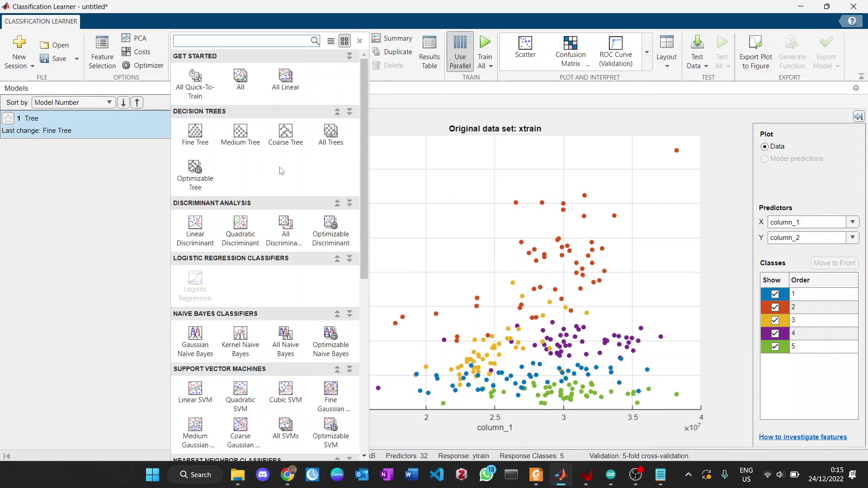
{"action": "scroll", "coordinate": [281, 170], "scroll_direction": "down", "scroll_amount": 5}
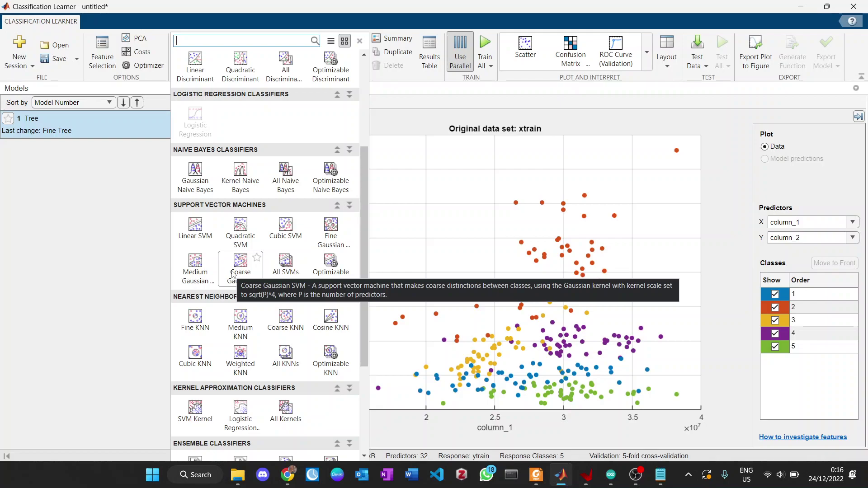
- Add an Optimizable SVM as Model 2 and display its hyperparameter summary
{"action": "left_click", "coordinate": [315, 277]}
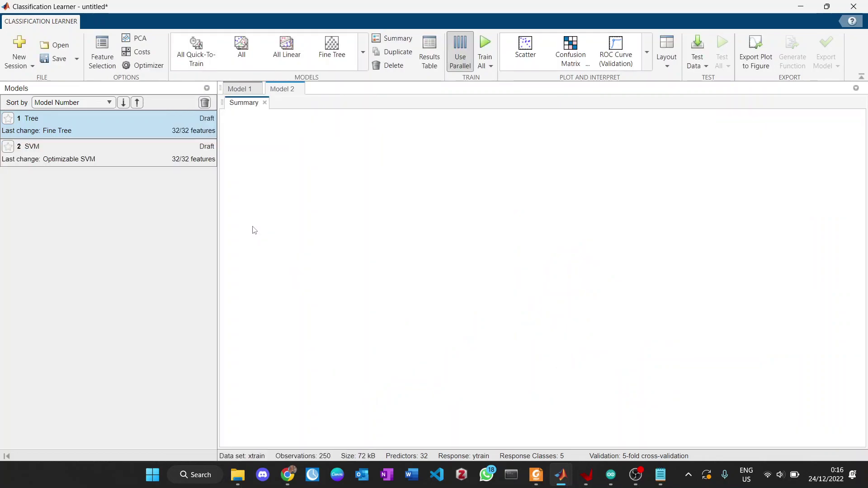
{"action": "left_click", "coordinate": [136, 153]}
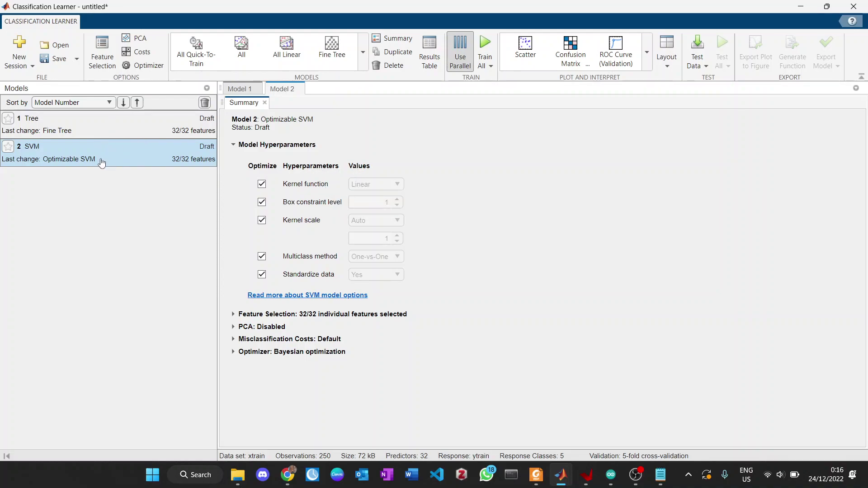
- Uncheck Optimize for kernel function and multiclass method, fixing them at Linear and One-vs-One
{"action": "left_click", "coordinate": [262, 185]}
{"action": "left_click", "coordinate": [359, 186]}
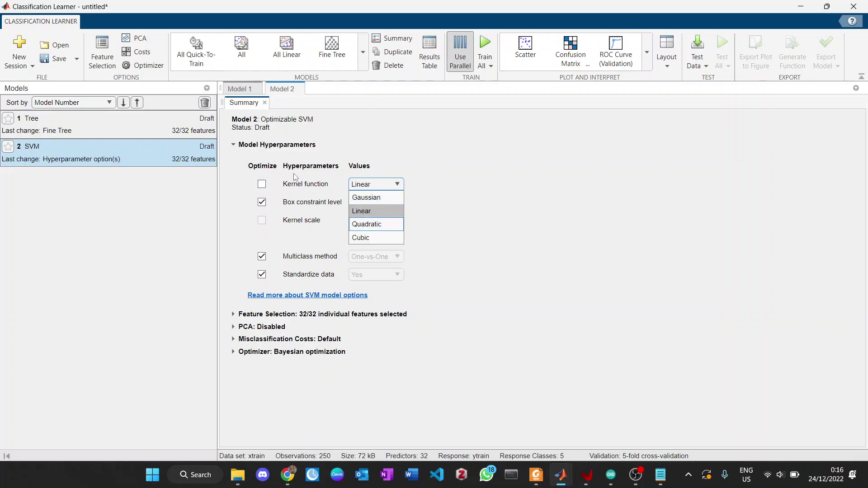
{"action": "left_click", "coordinate": [242, 193]}
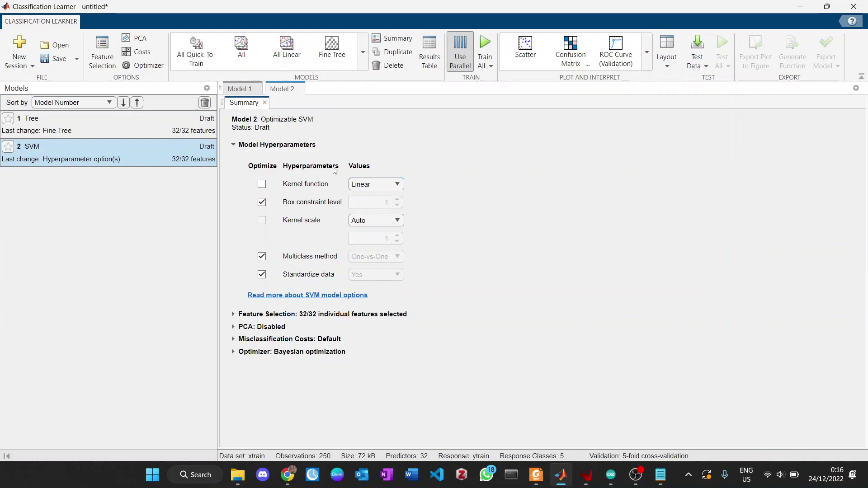
{"action": "left_click", "coordinate": [373, 188]}
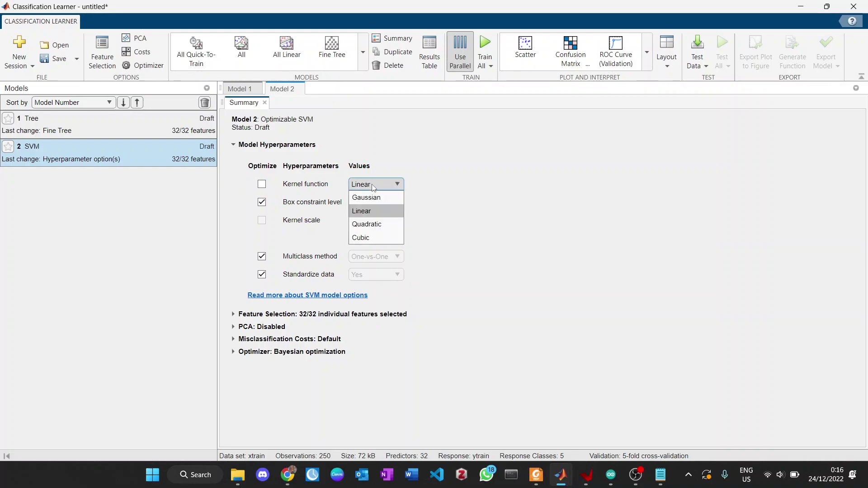
{"action": "left_click", "coordinate": [373, 188]}
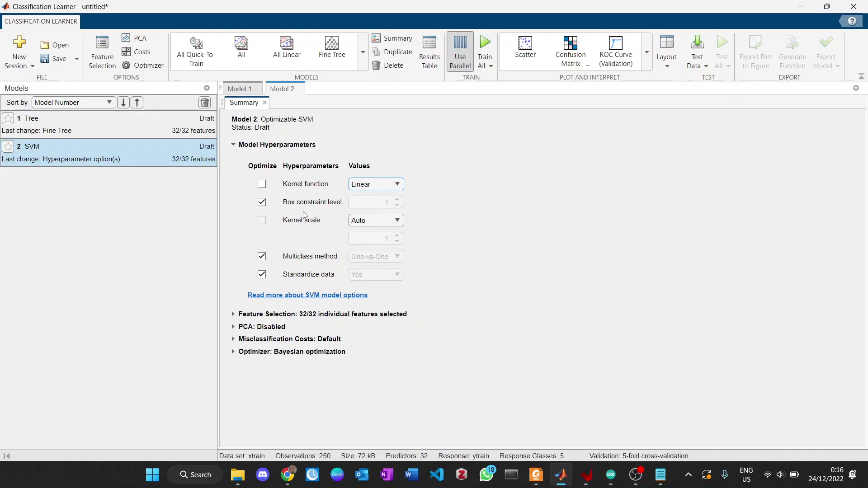
{"action": "left_click", "coordinate": [262, 256]}
{"action": "left_click", "coordinate": [377, 257]}
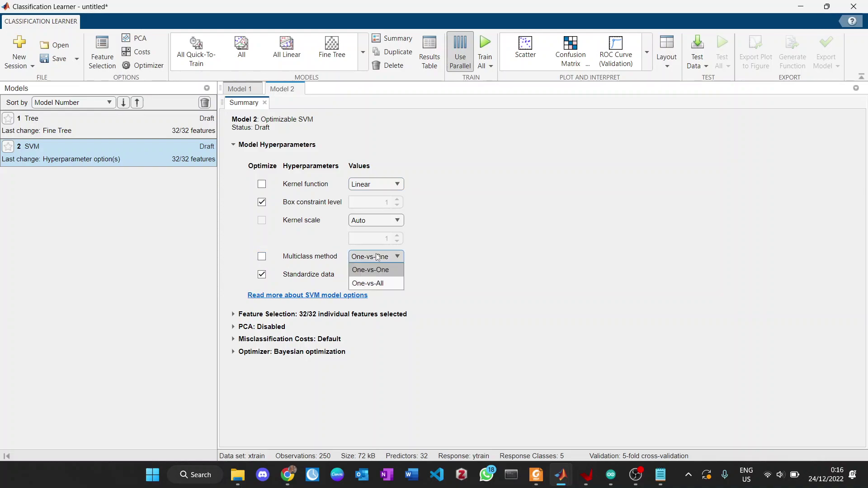
{"action": "left_click", "coordinate": [367, 259]}
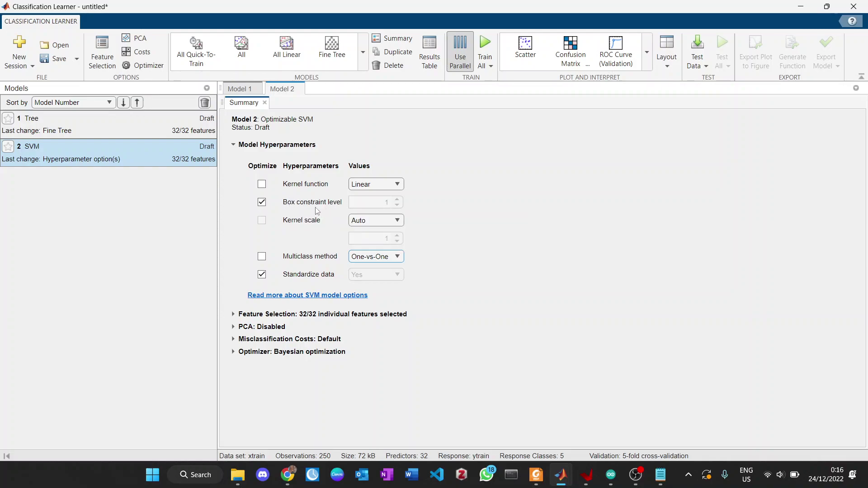
{"action": "mouse_move", "coordinate": [292, 208]}
- Train only Model 2 with Train Selected, reaching 100.0% validation accuracy
{"action": "left_click", "coordinate": [489, 62]}
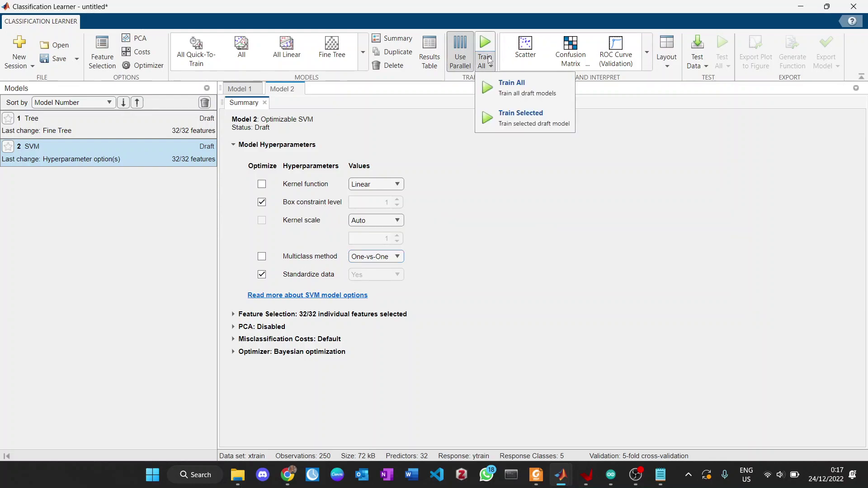
{"action": "left_click", "coordinate": [501, 119]}
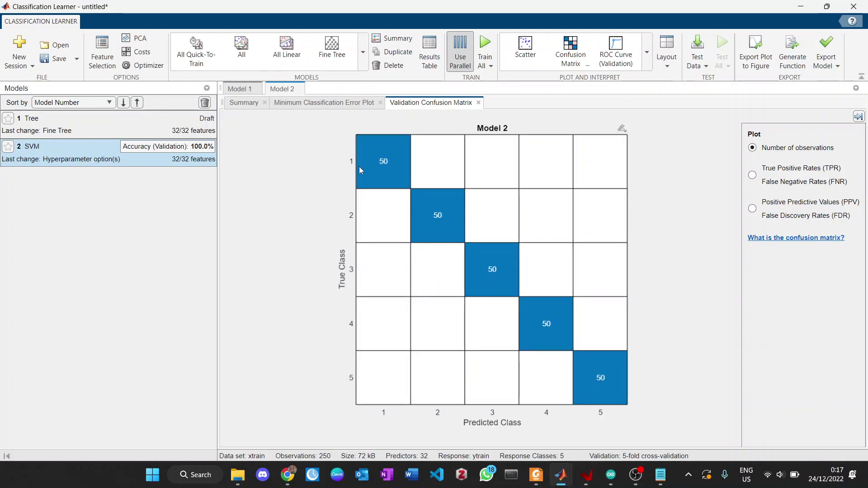
- Show Model 2's minimum classification error plot, with best box constraint 1.5377 and standardized data
{"action": "left_click", "coordinate": [320, 104]}
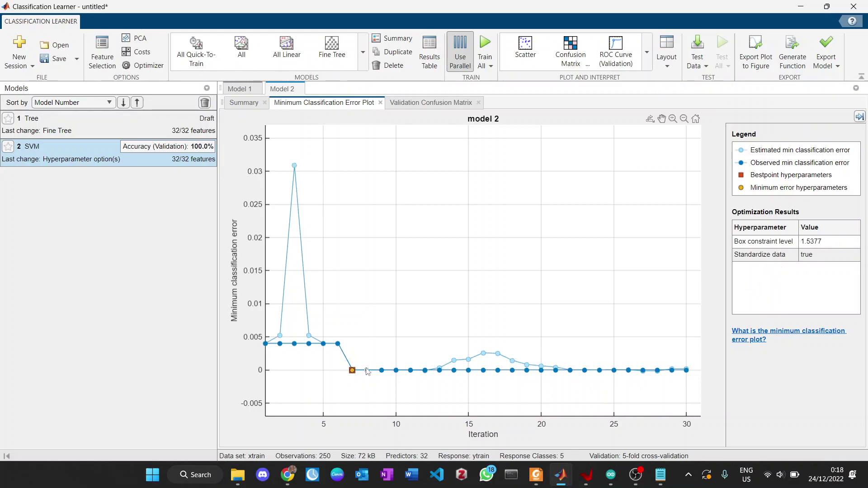
{"action": "mouse_move", "coordinate": [373, 375]}
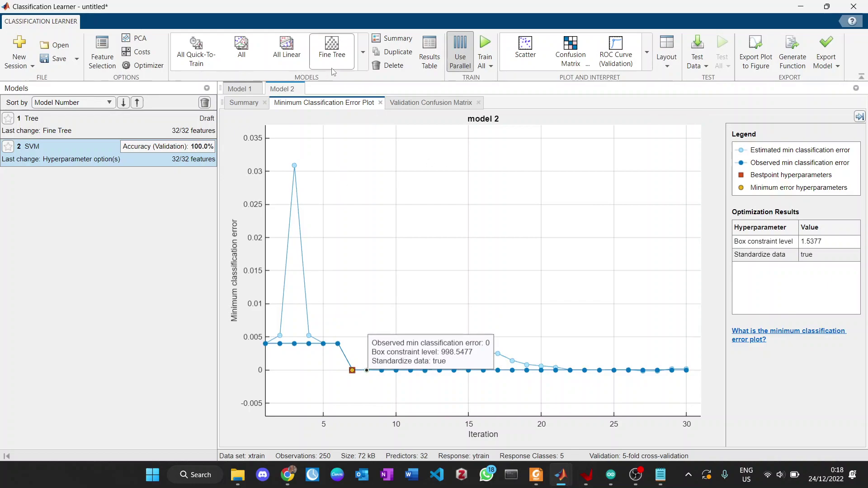
- Add a Linear SVM draft model (Model 3) from the Support Vector Machines section of the Models gallery
{"action": "left_click", "coordinate": [364, 58]}
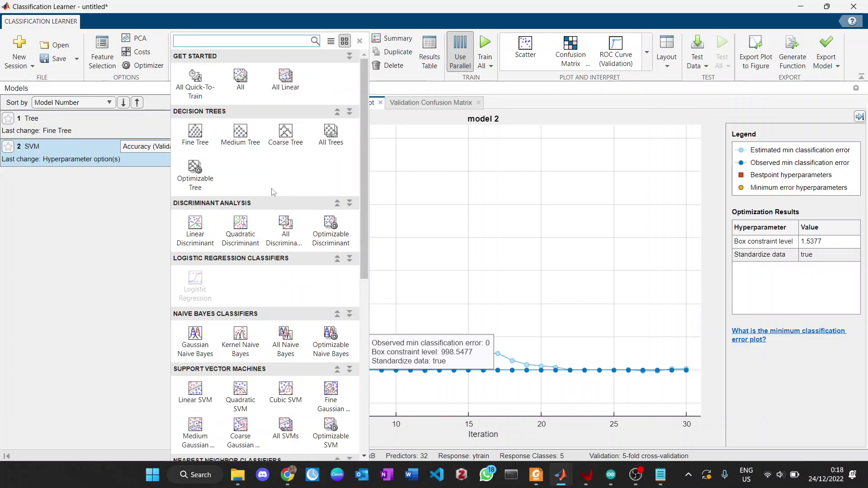
{"action": "scroll", "coordinate": [253, 189], "scroll_direction": "down", "scroll_amount": 6}
{"action": "scroll", "coordinate": [239, 289], "scroll_direction": "down", "scroll_amount": 1}
{"action": "scroll", "coordinate": [228, 297], "scroll_direction": "up", "scroll_amount": 1}
{"action": "left_click", "coordinate": [192, 168]}
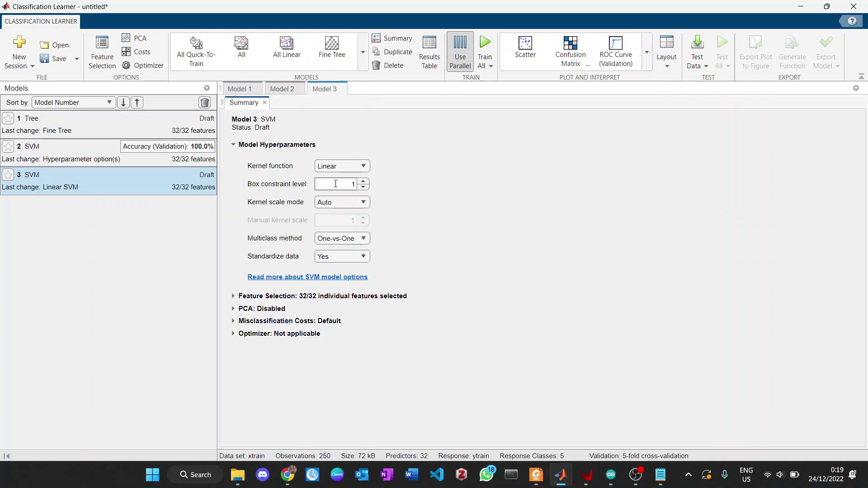
- Give Model 3 Model 2's optimized box constraint level of 1.5377, keeping kernel scale mode Auto
{"action": "left_click", "coordinate": [153, 164]}
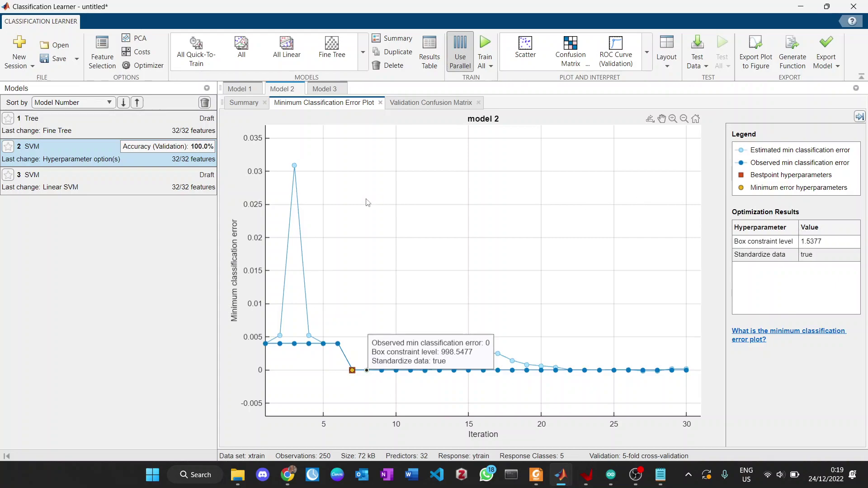
{"action": "left_click", "coordinate": [152, 186]}
{"action": "left_click", "coordinate": [338, 182]}
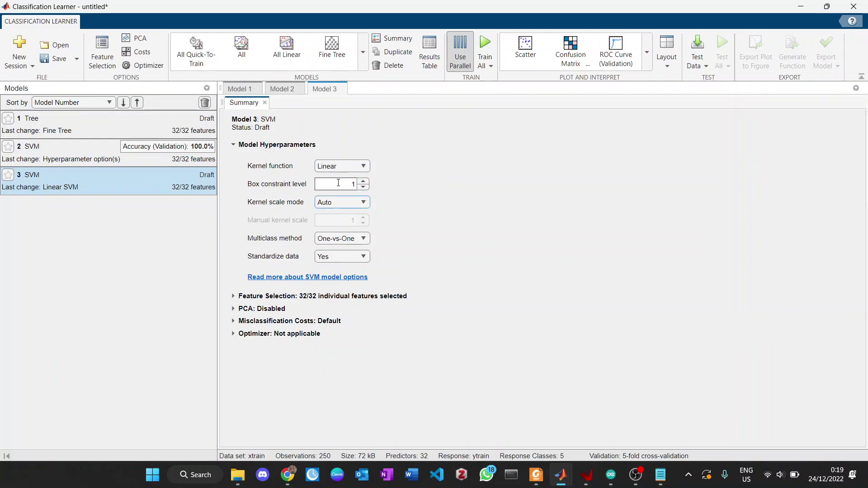
{"action": "type", "text": "1"}
{"action": "key", "text": "BackSpace"}
{"action": "type", "text": "1.5377"}
{"action": "left_click", "coordinate": [384, 206]}
{"action": "left_click", "coordinate": [342, 206]}
{"action": "left_click", "coordinate": [342, 207]}
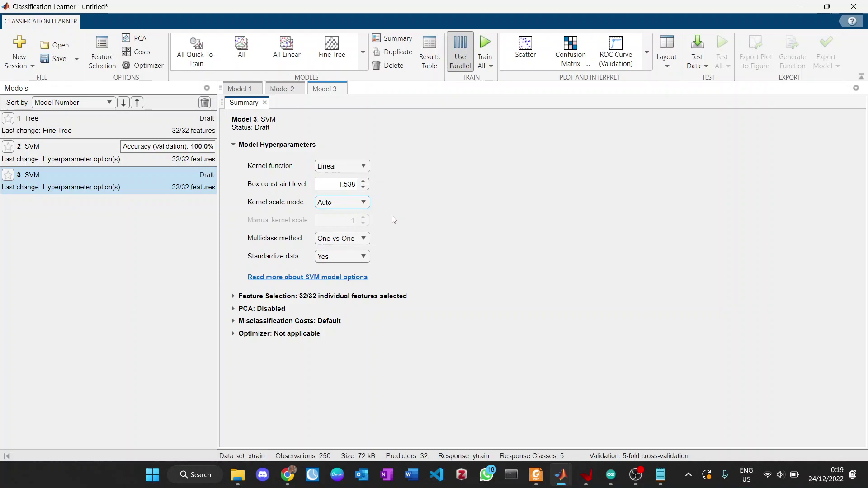
- Train only Model 3, check its 100% accuracy and confusion matrix, and show a prediction scatter plot
{"action": "left_click", "coordinate": [490, 66]}
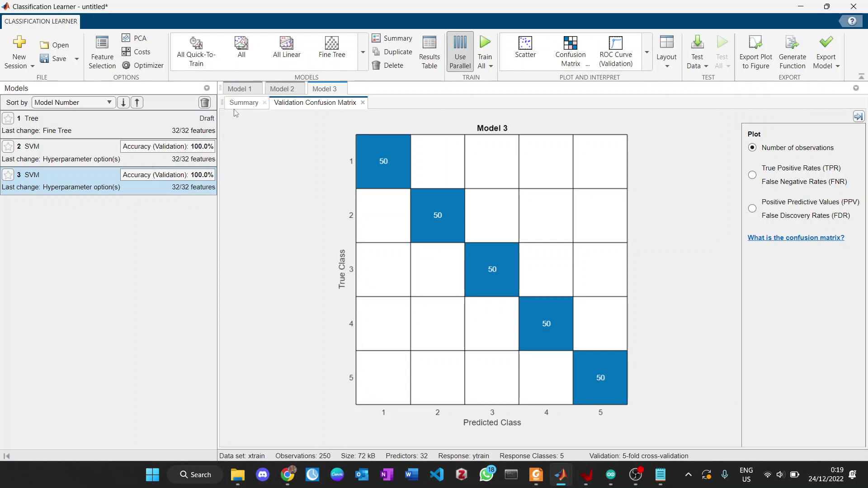
{"action": "left_click", "coordinate": [244, 103]}
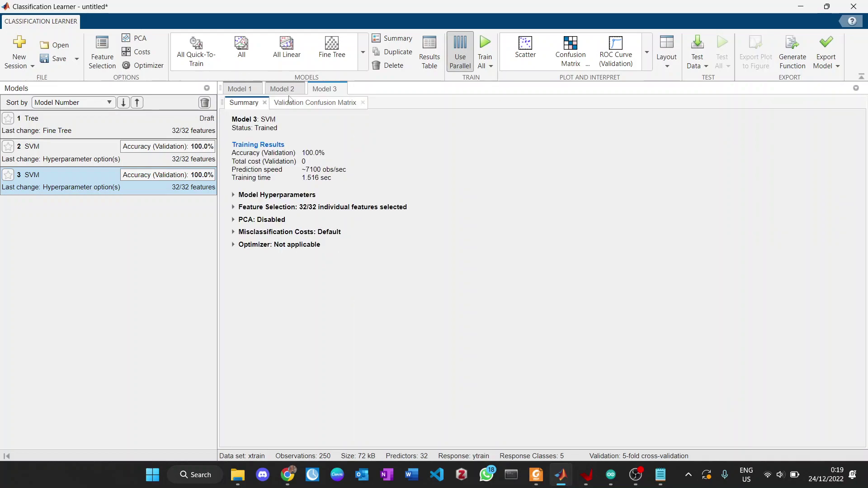
{"action": "left_click", "coordinate": [303, 103]}
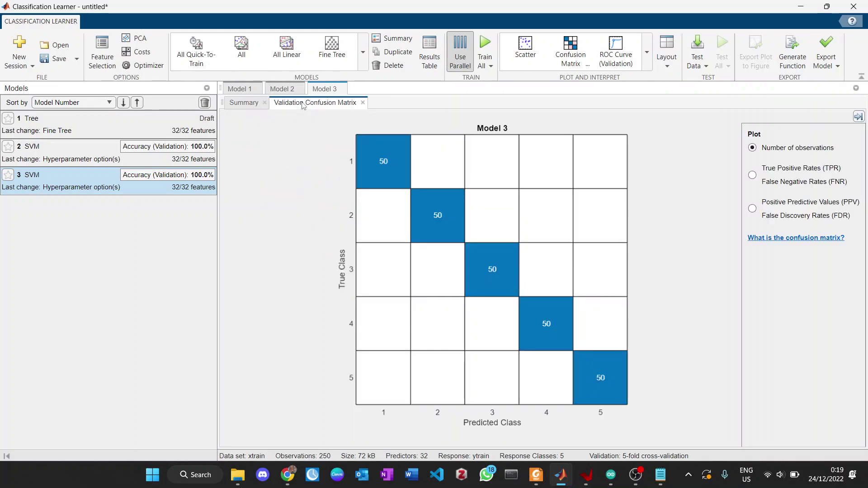
{"action": "left_click", "coordinate": [519, 55]}
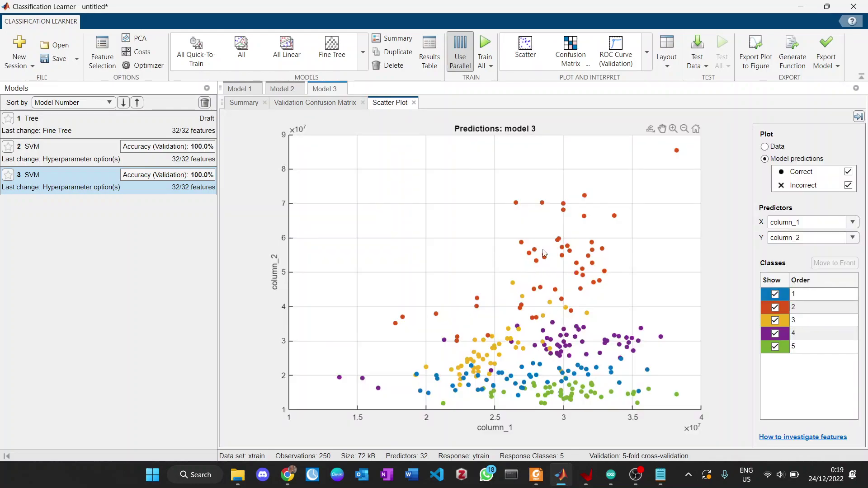
- Plot column_3 on the y-axis against column_2 on the x-axis in the predictions scatter plot
{"action": "left_click", "coordinate": [852, 237]}
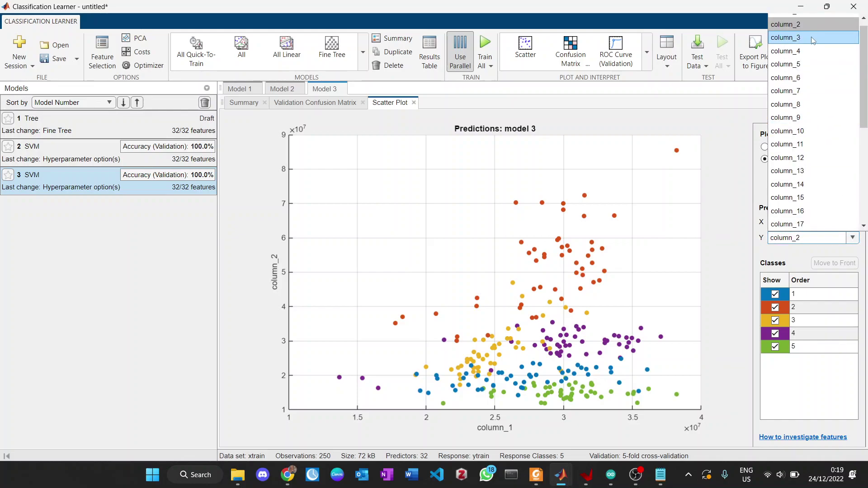
{"action": "left_click", "coordinate": [813, 41]}
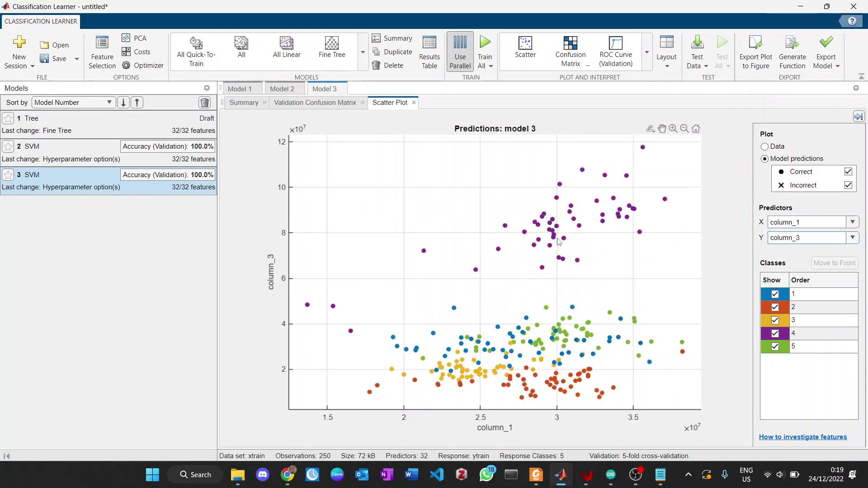
{"action": "left_click", "coordinate": [831, 234]}
{"action": "left_click", "coordinate": [852, 223]}
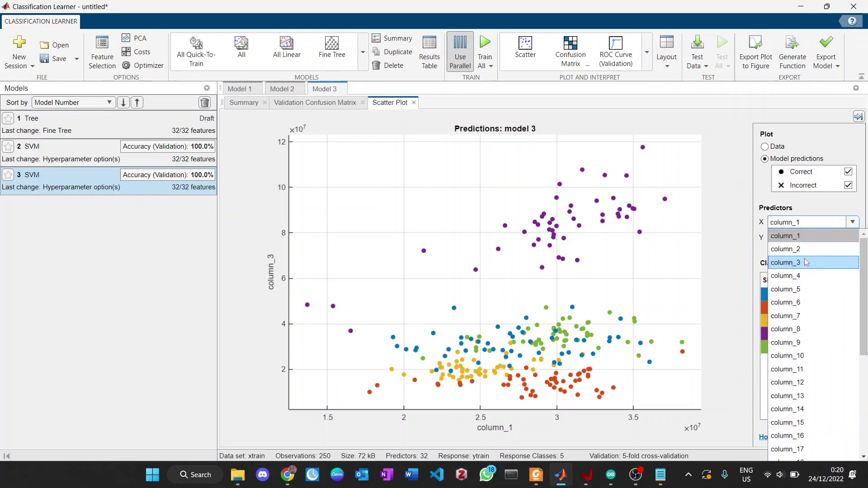
{"action": "left_click", "coordinate": [805, 262]}
{"action": "left_click", "coordinate": [818, 222]}
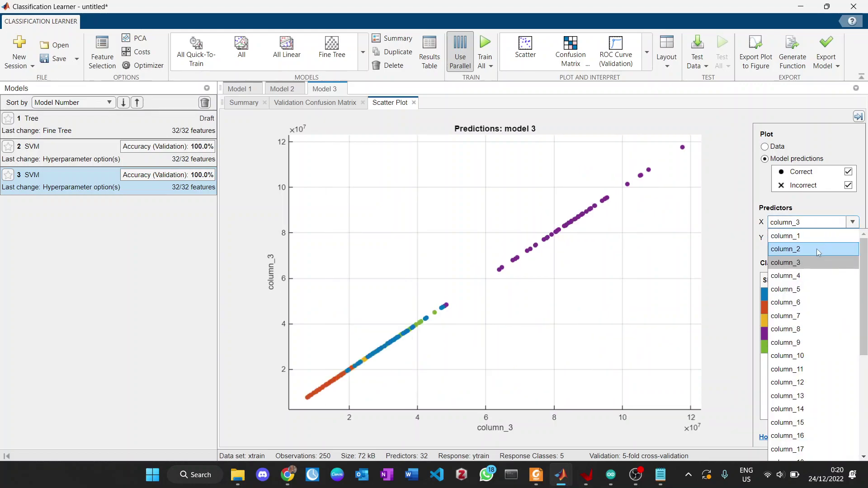
{"action": "left_click", "coordinate": [816, 248]}
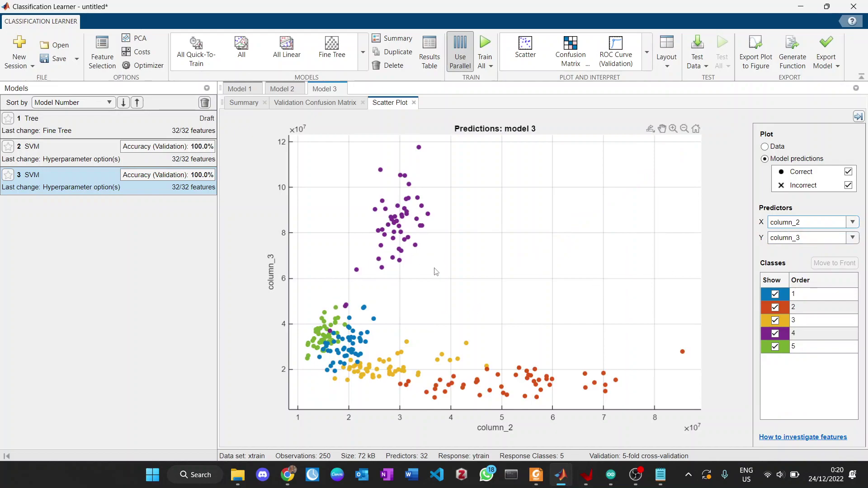